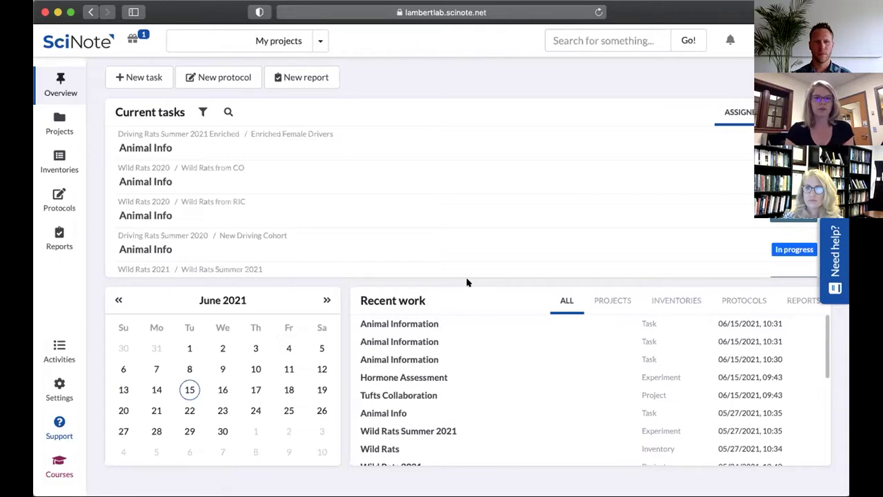
Show the lab's projects overview with the folder tree panel hidden.
{"action": "left_click", "coordinate": [63, 132]}
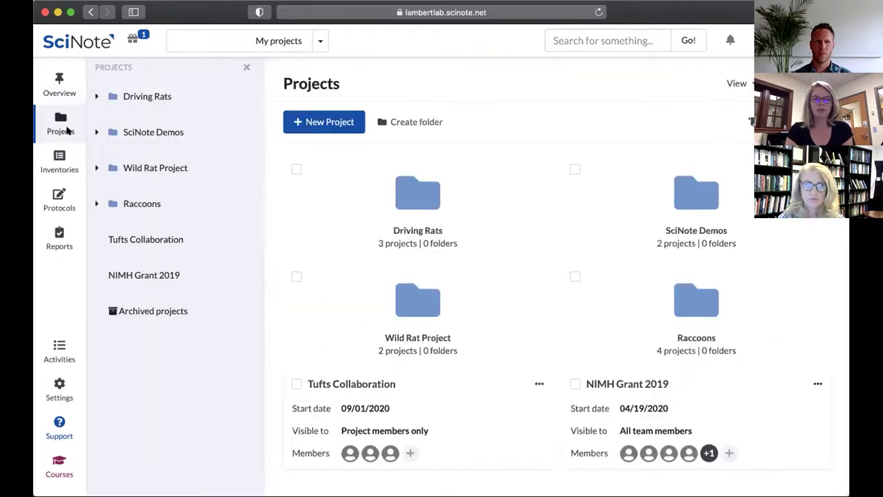
{"action": "left_click", "coordinate": [245, 69]}
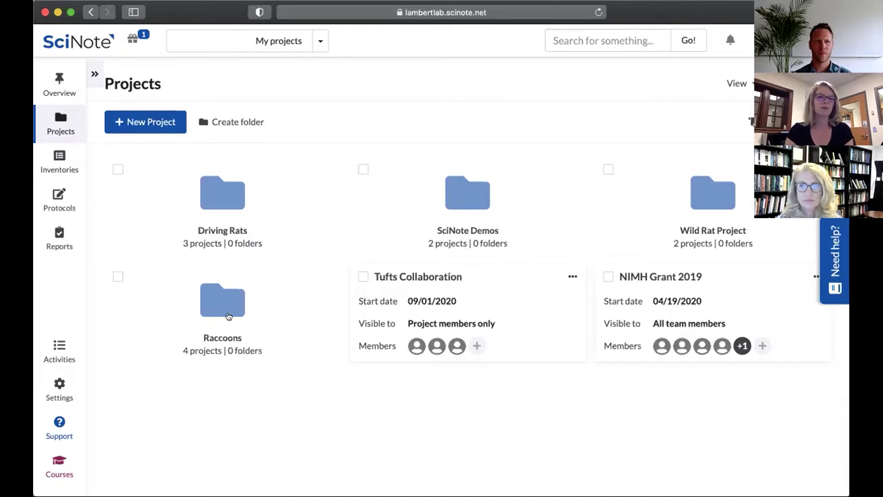
{"action": "left_click", "coordinate": [229, 315]}
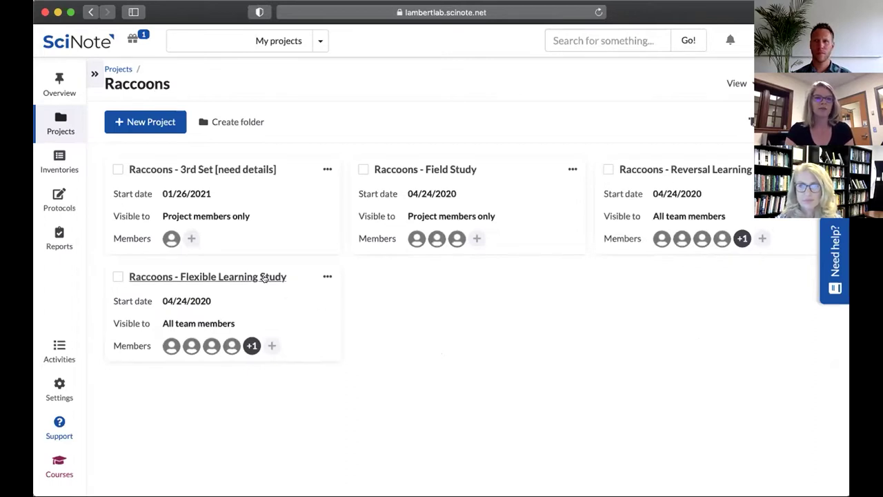
{"action": "left_click", "coordinate": [264, 279]}
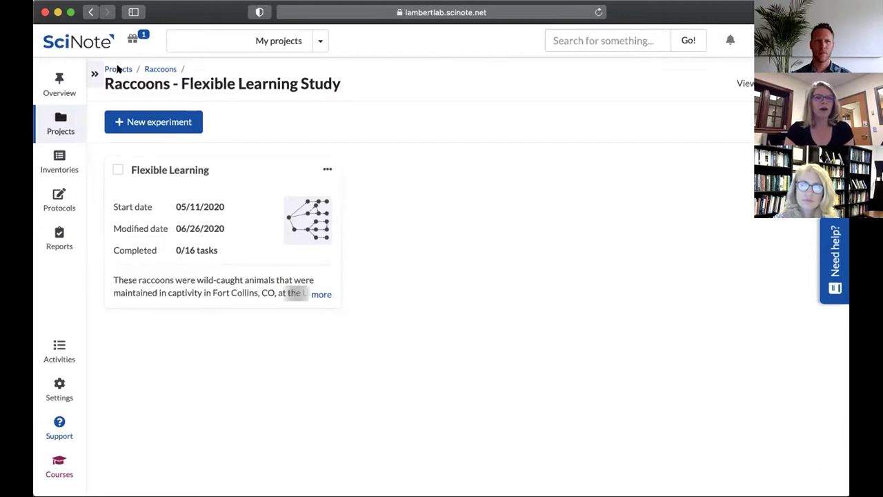
{"action": "left_click", "coordinate": [118, 69]}
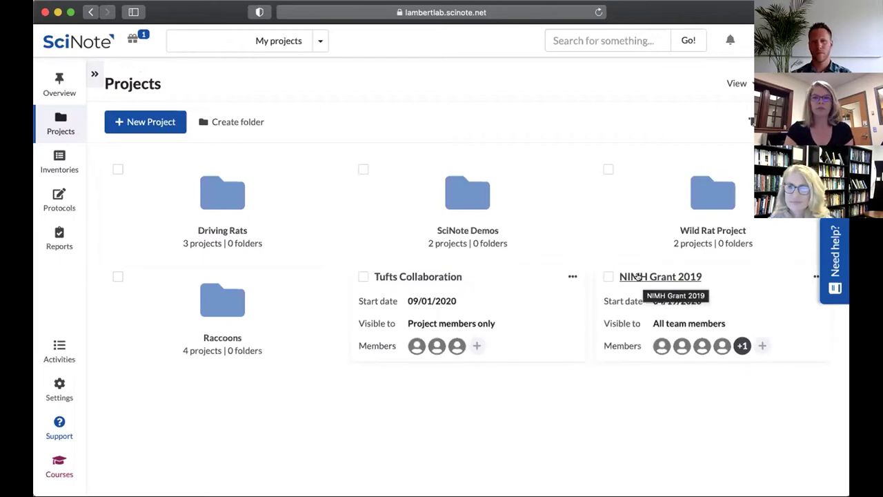
Open the NIMH Grant 2019 project and its Specific Aim 1a experiment.
{"action": "left_click", "coordinate": [638, 276]}
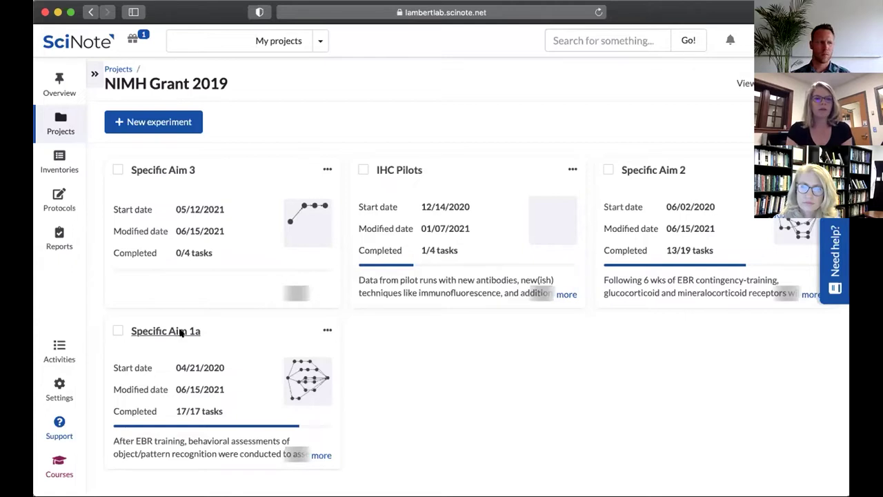
{"action": "left_click", "coordinate": [180, 331]}
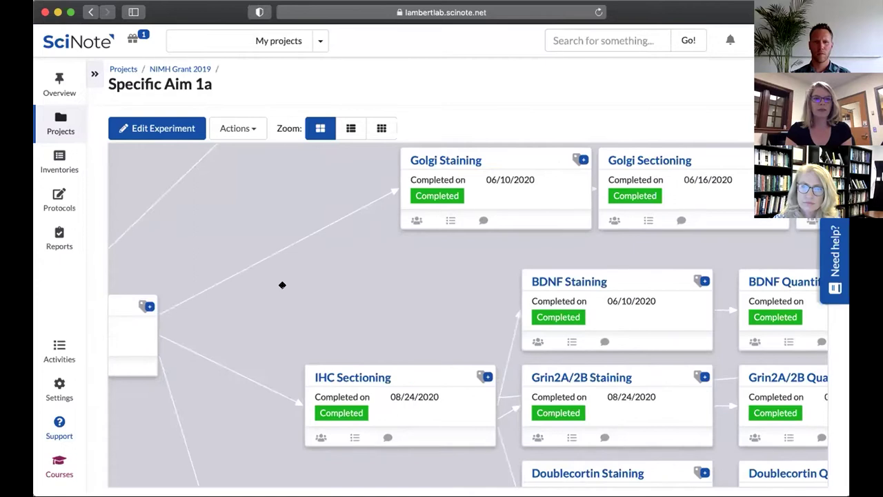
Scroll the Specific Aim 1a canvas left to reveal the Animal Information task.
{"action": "scroll", "coordinate": [406, 249], "scroll_direction": "left", "scroll_amount": 5}
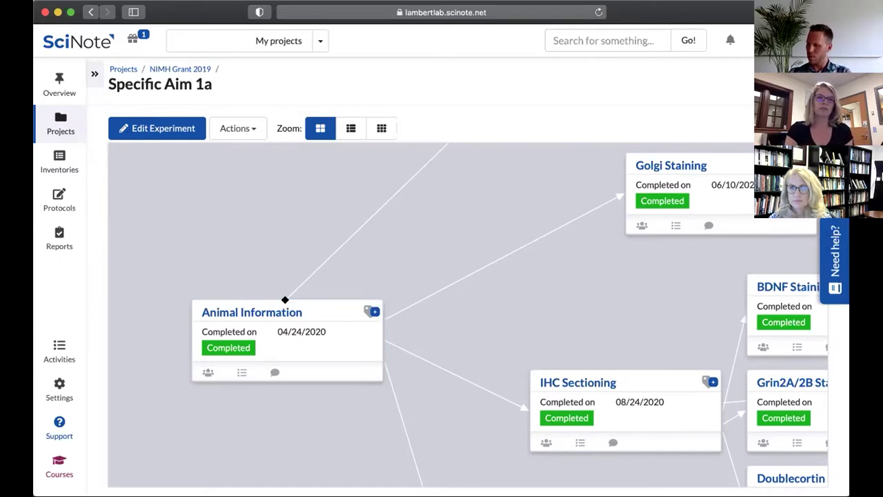
Switch to compact task boxes and scroll to see the EBR Training, Golgi, IHC and Hormones-CORT chains.
{"action": "left_click", "coordinate": [338, 148]}
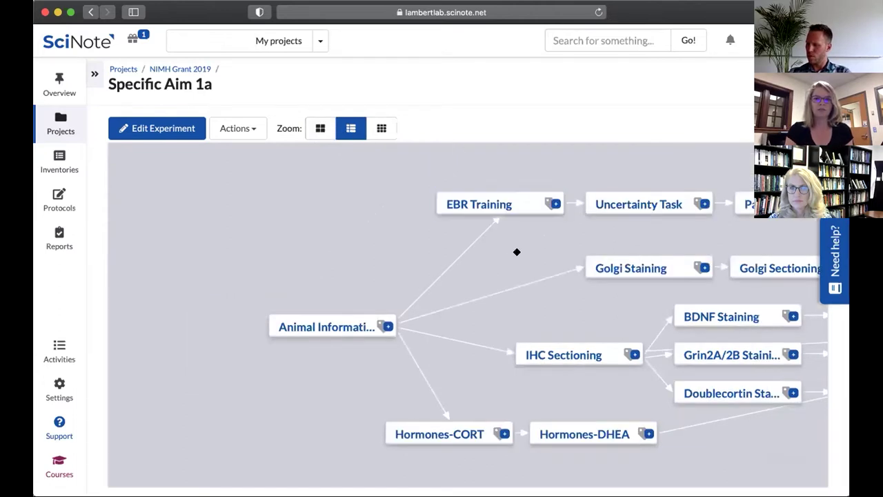
{"action": "scroll", "coordinate": [428, 221], "scroll_direction": "right", "scroll_amount": 3}
{"action": "scroll", "coordinate": [428, 221], "scroll_direction": "down", "scroll_amount": 1}
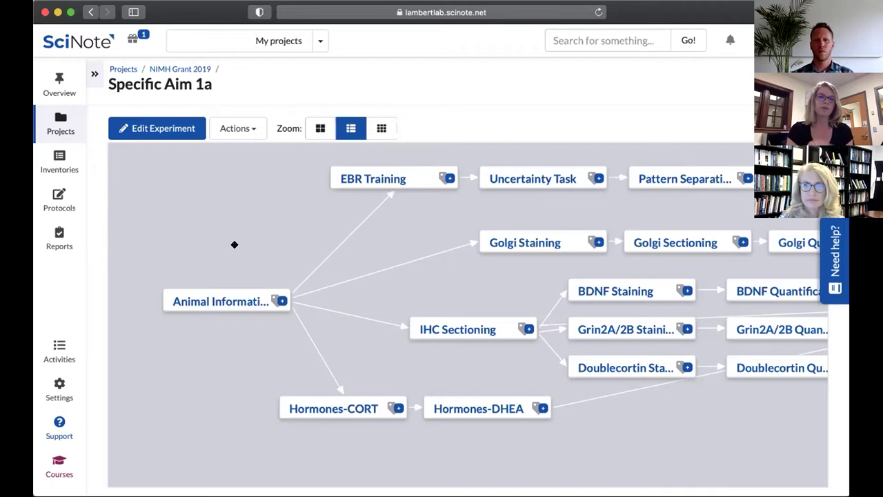
Select Animal Information and pan to reveal the BDNF, Grin2A/2B, Doublecortin and Hormones-DHEA chains.
{"action": "left_click", "coordinate": [289, 292]}
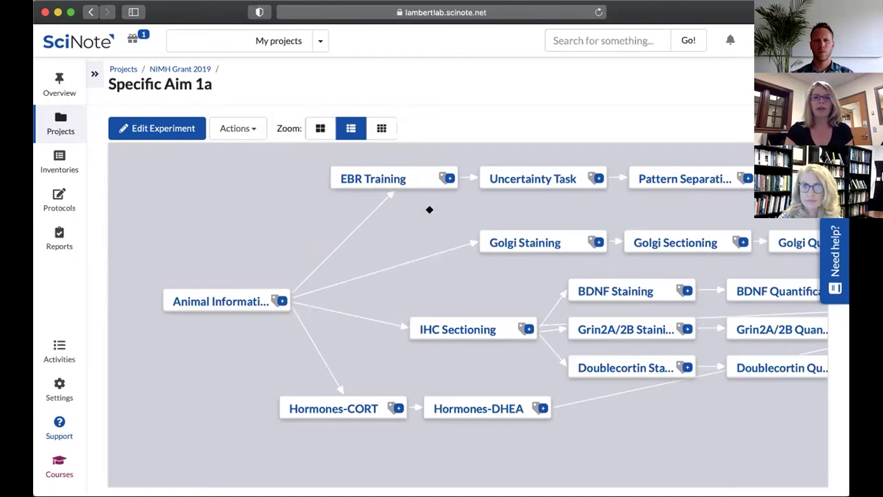
{"action": "scroll", "coordinate": [430, 209], "scroll_direction": "right", "scroll_amount": 3}
{"action": "left_click_drag", "start_coordinate": [488, 214], "coordinate": [400, 214]}
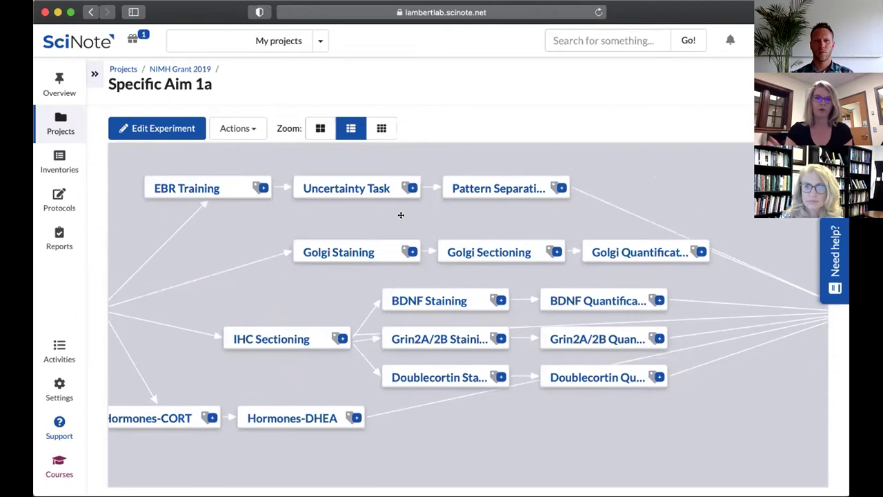
{"action": "left_click_drag", "start_coordinate": [243, 296], "coordinate": [345, 223]}
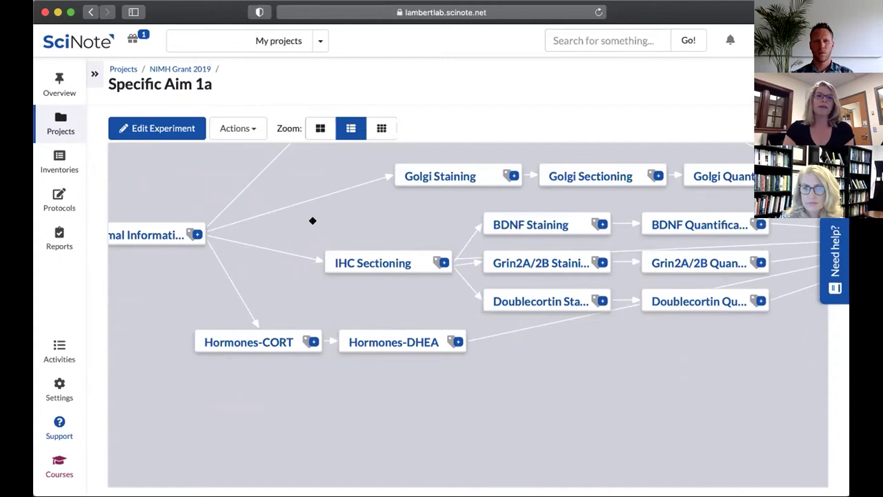
{"action": "left_click_drag", "start_coordinate": [312, 221], "coordinate": [358, 286]}
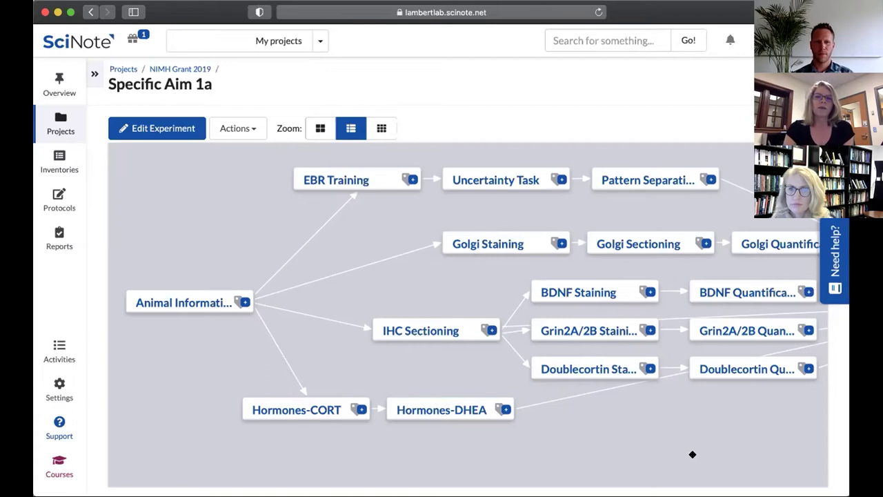
Pan the workflow out to the Results task, then back to open Animal Information.
{"action": "left_click_drag", "start_coordinate": [673, 456], "coordinate": [414, 466]}
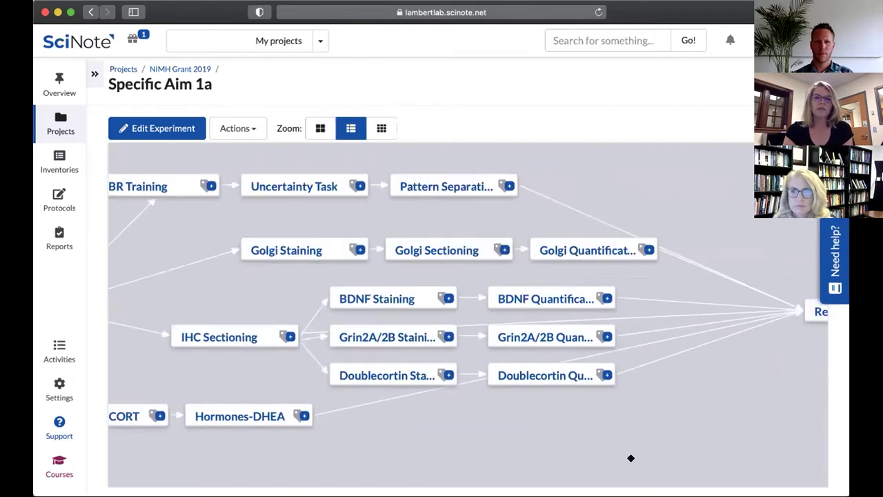
{"action": "scroll", "coordinate": [631, 458], "scroll_direction": "right", "scroll_amount": 4}
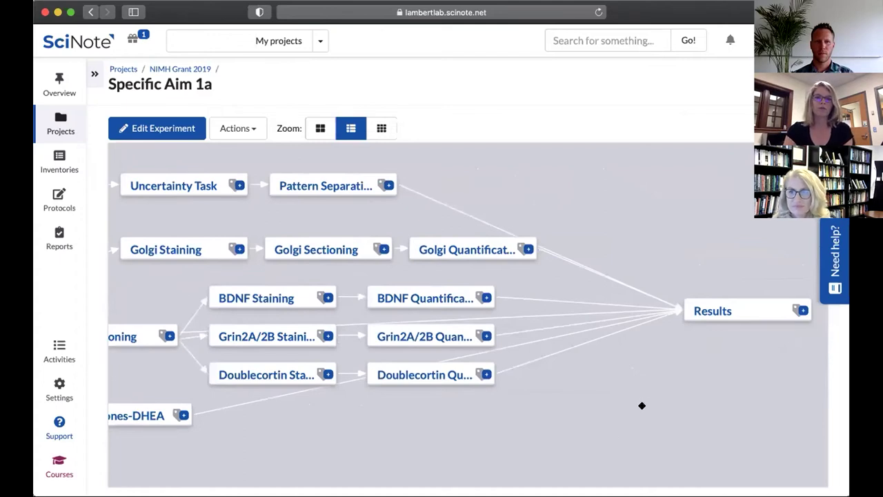
{"action": "left_click_drag", "start_coordinate": [641, 406], "coordinate": [520, 418]}
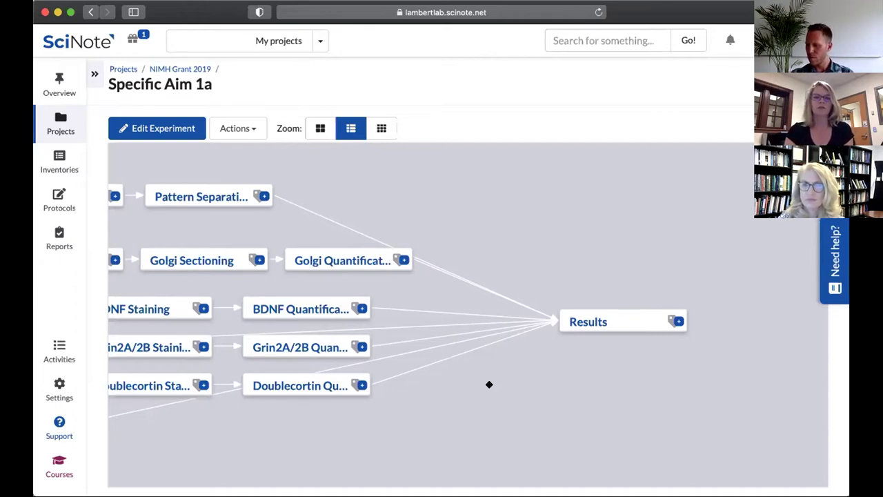
{"action": "left_click_drag", "start_coordinate": [418, 402], "coordinate": [599, 402]}
{"action": "left_click_drag", "start_coordinate": [349, 429], "coordinate": [570, 426]}
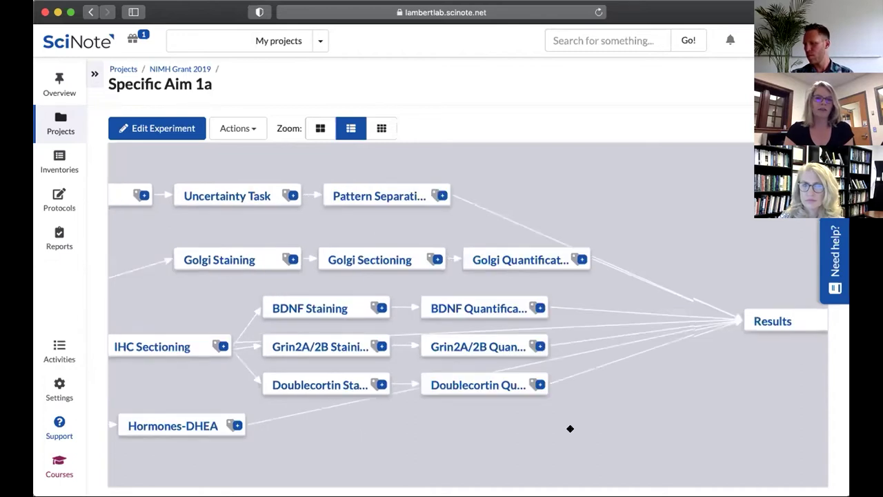
{"action": "left_click_drag", "start_coordinate": [303, 363], "coordinate": [472, 363]}
{"action": "left_click", "coordinate": [294, 322]}
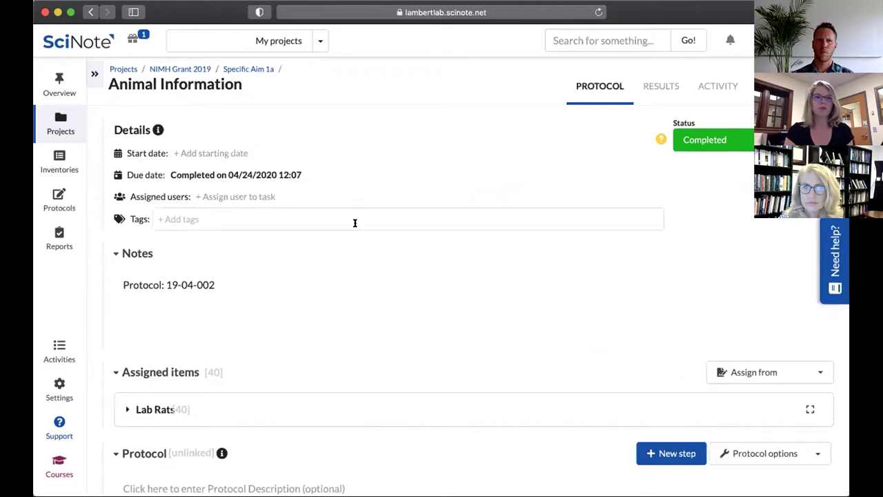
Expand and collapse the 40 Lab Rats listed under the task's Assigned items.
{"action": "scroll", "coordinate": [289, 288], "scroll_direction": "down", "scroll_amount": 3}
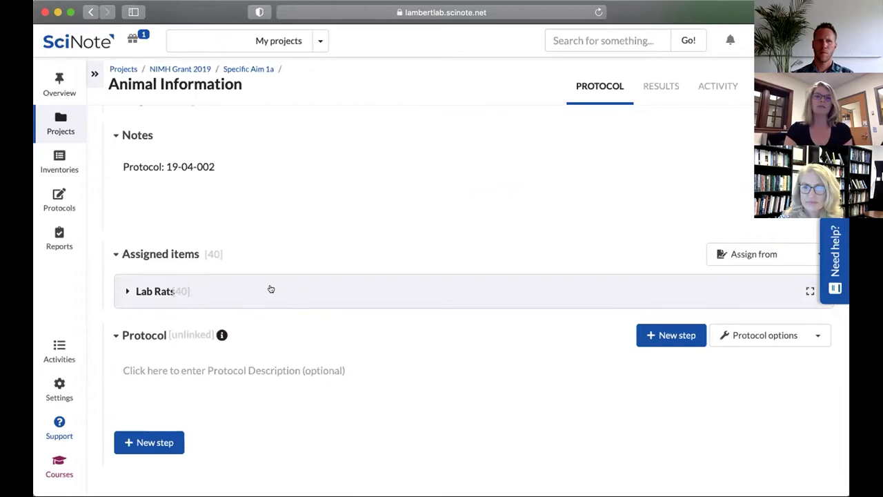
{"action": "left_click", "coordinate": [271, 289]}
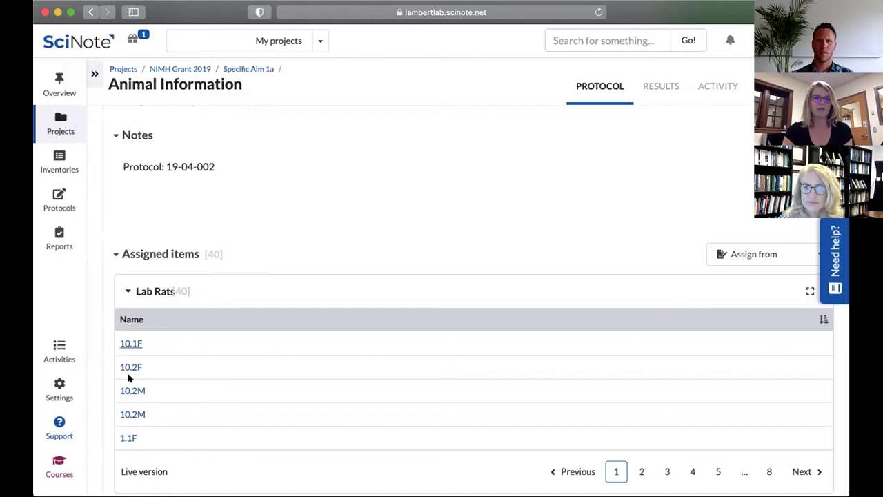
{"action": "left_click", "coordinate": [154, 284]}
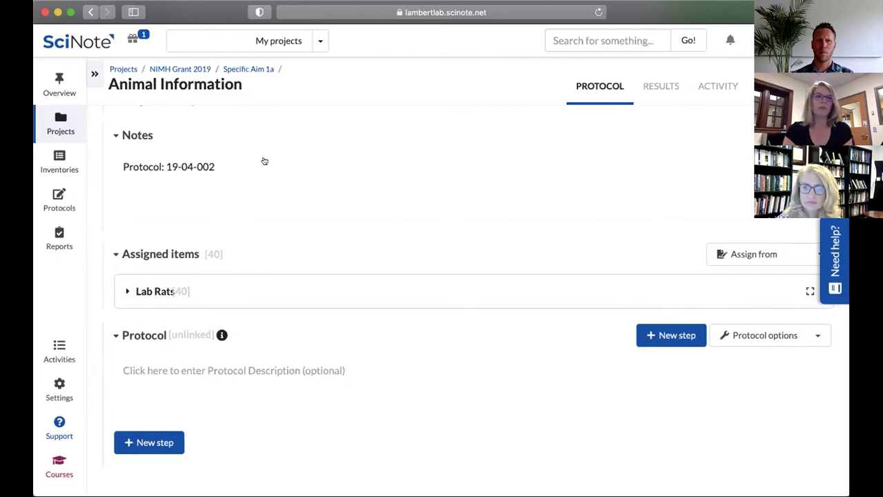
Open the Inventories page listing the four inventories, including Lab Rats with 144 items.
{"action": "left_click", "coordinate": [70, 166]}
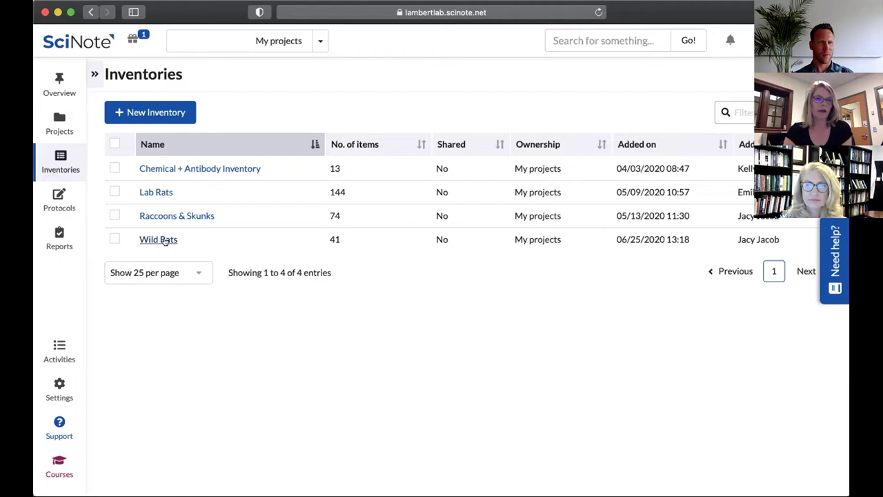
{"action": "left_click", "coordinate": [166, 240]}
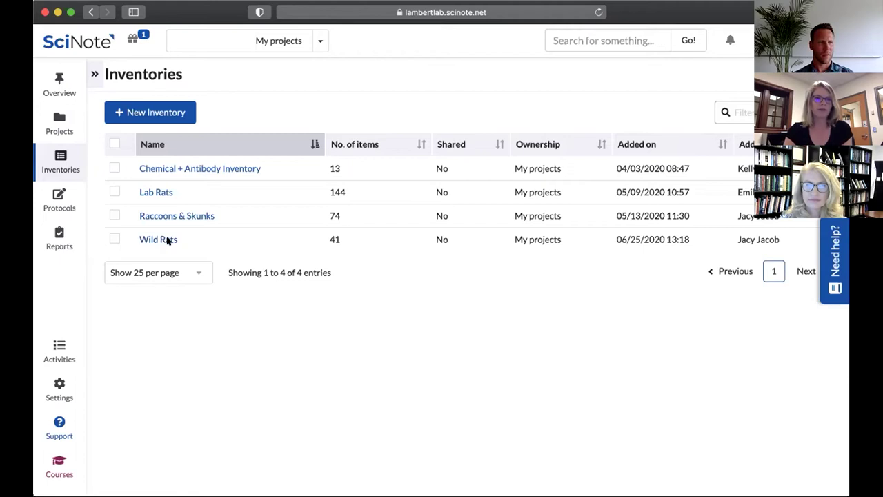
Browse the 13 Chemical + Antibody Inventory items with their vendor, storage and light-sensitivity columns.
{"action": "left_click", "coordinate": [214, 172]}
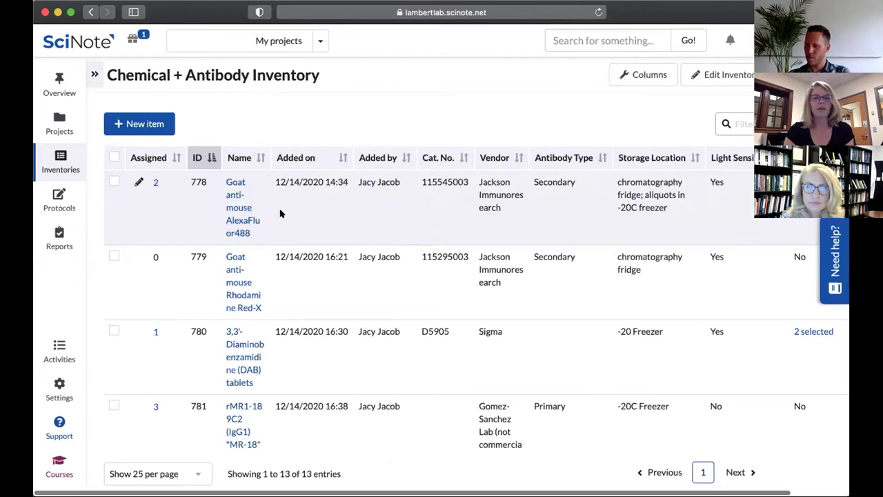
{"action": "scroll", "coordinate": [280, 214], "scroll_direction": "down", "scroll_amount": 3}
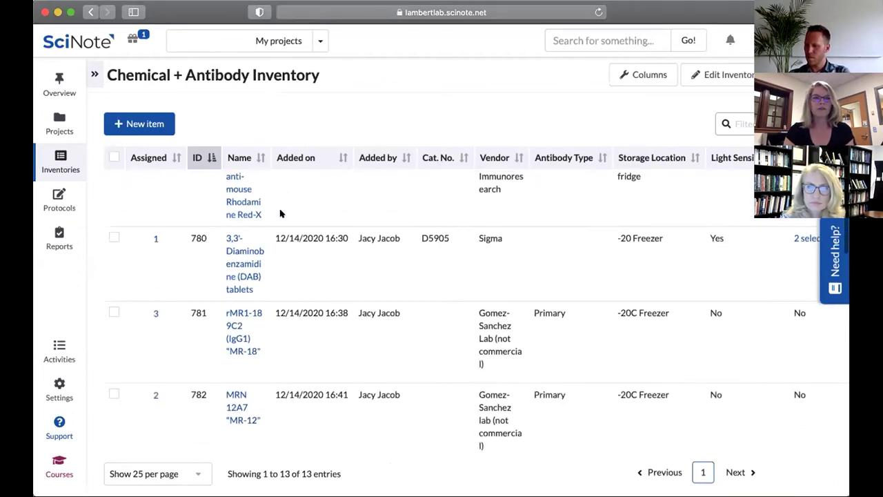
{"action": "scroll", "coordinate": [262, 208], "scroll_direction": "down", "scroll_amount": 2}
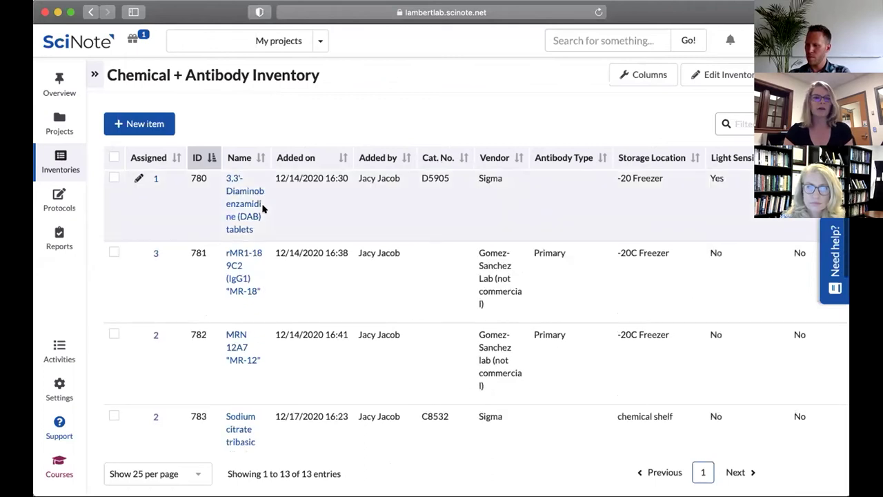
{"action": "scroll", "coordinate": [262, 208], "scroll_direction": "down", "scroll_amount": 2}
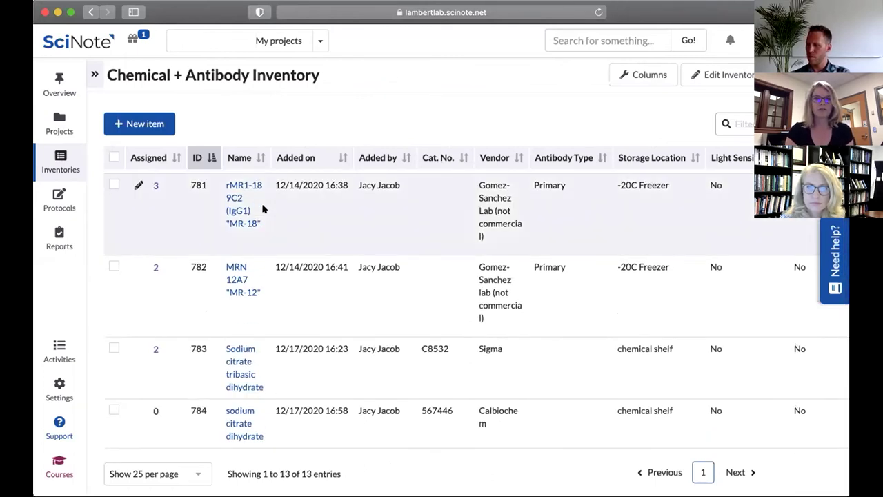
{"action": "scroll", "coordinate": [262, 209], "scroll_direction": "down", "scroll_amount": 1}
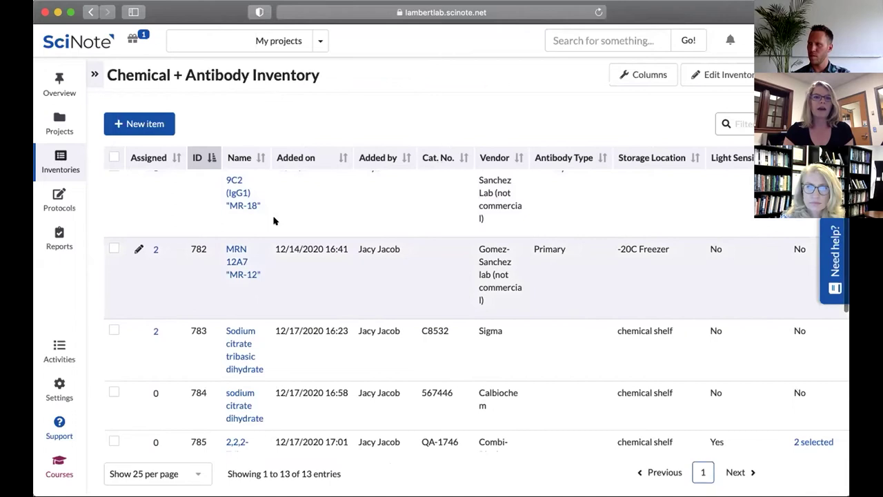
{"action": "scroll", "coordinate": [273, 221], "scroll_direction": "right", "scroll_amount": 2}
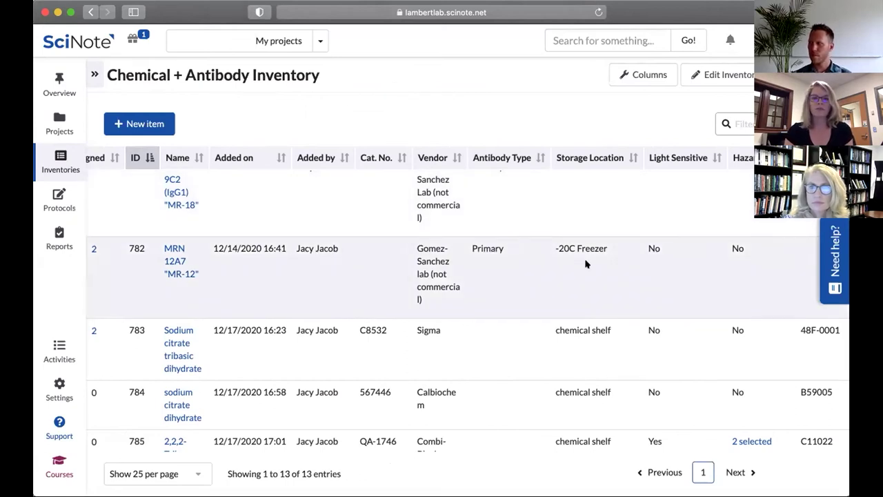
{"action": "scroll", "coordinate": [585, 263], "scroll_direction": "left", "scroll_amount": 2}
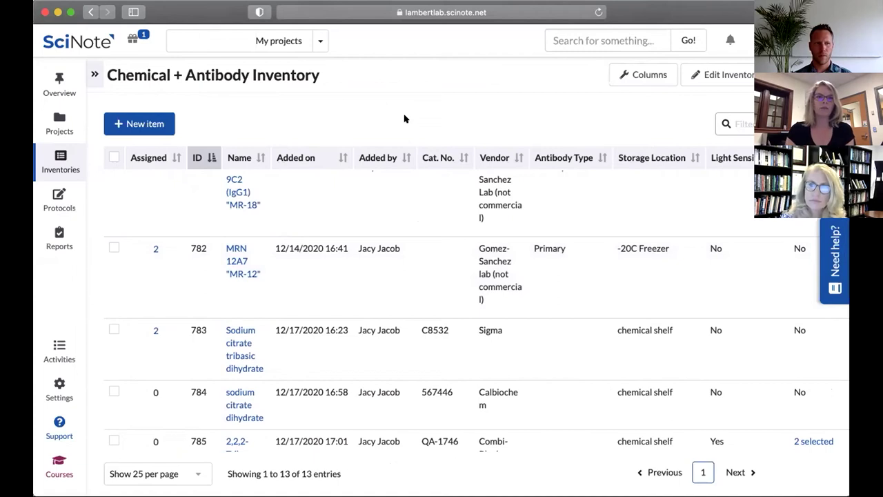
Open the Lab Rats inventory and review entries 101–144 with their assigned tasks.
{"action": "left_click", "coordinate": [62, 155]}
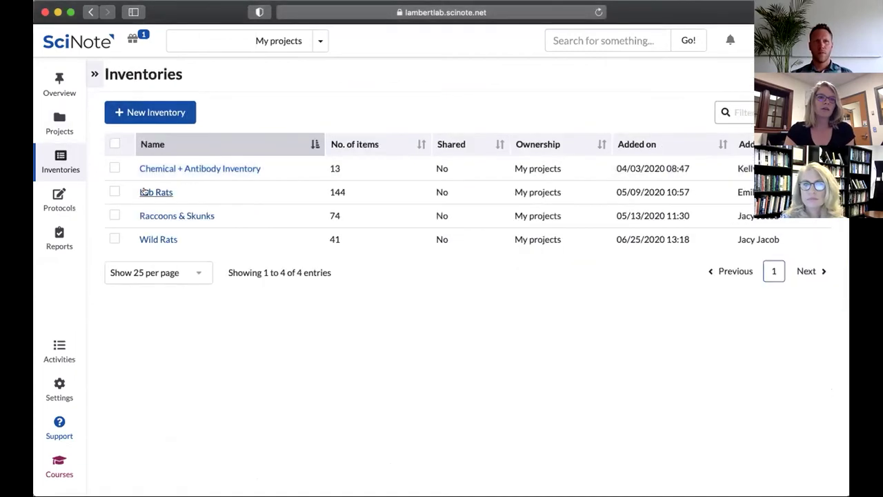
{"action": "left_click", "coordinate": [145, 191]}
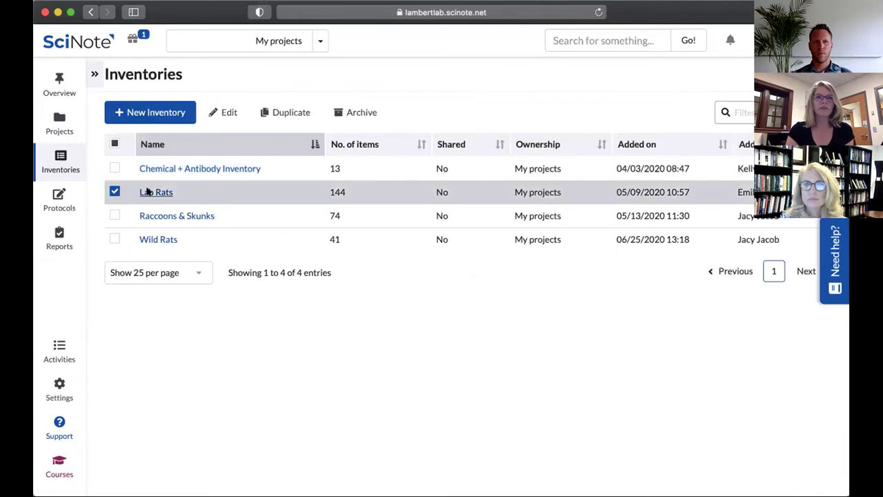
{"action": "left_click", "coordinate": [147, 192]}
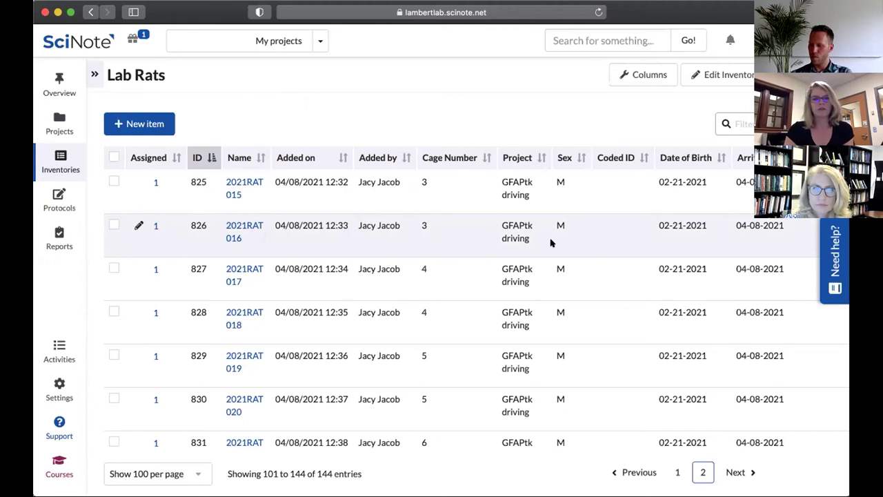
{"action": "scroll", "coordinate": [561, 244], "scroll_direction": "right", "scroll_amount": 2}
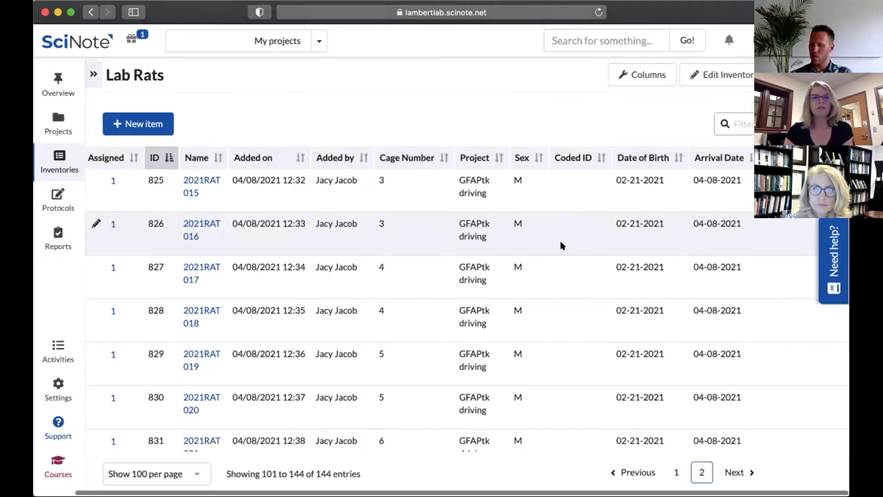
{"action": "scroll", "coordinate": [552, 235], "scroll_direction": "left", "scroll_amount": 2}
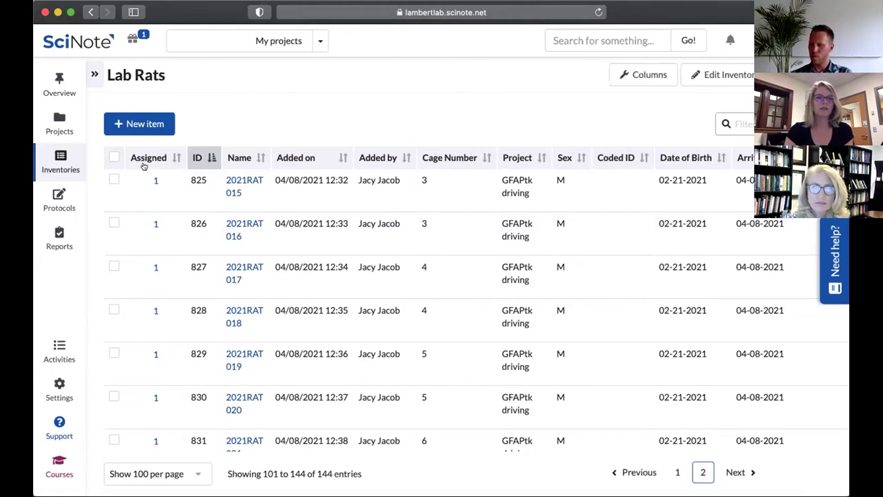
{"action": "mouse_move", "coordinate": [156, 182]}
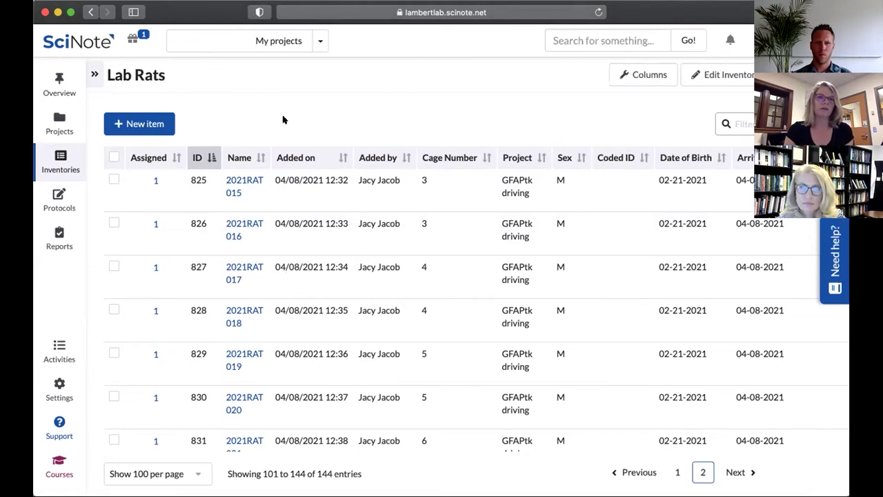
Browse the Team Protocols table, e.g. CORT Hormone Assay, with keywords, linked-task counts and publish dates.
{"action": "left_click", "coordinate": [57, 197]}
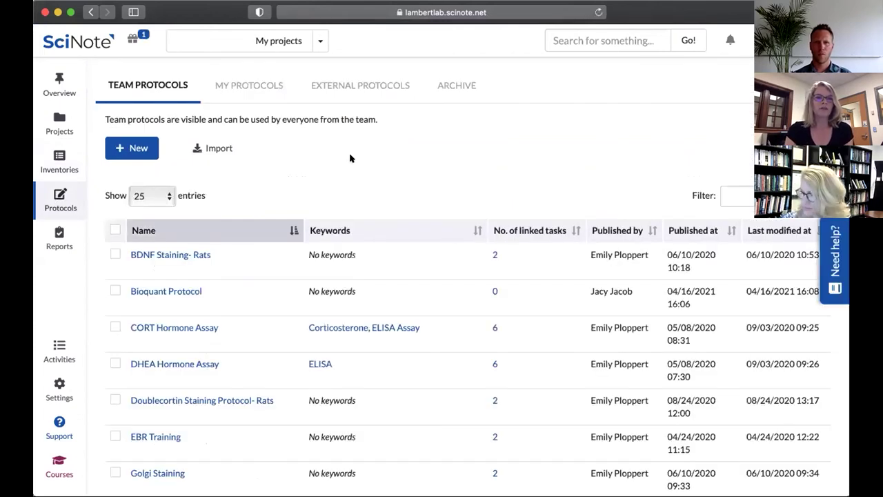
{"action": "scroll", "coordinate": [361, 269], "scroll_direction": "down", "scroll_amount": 1}
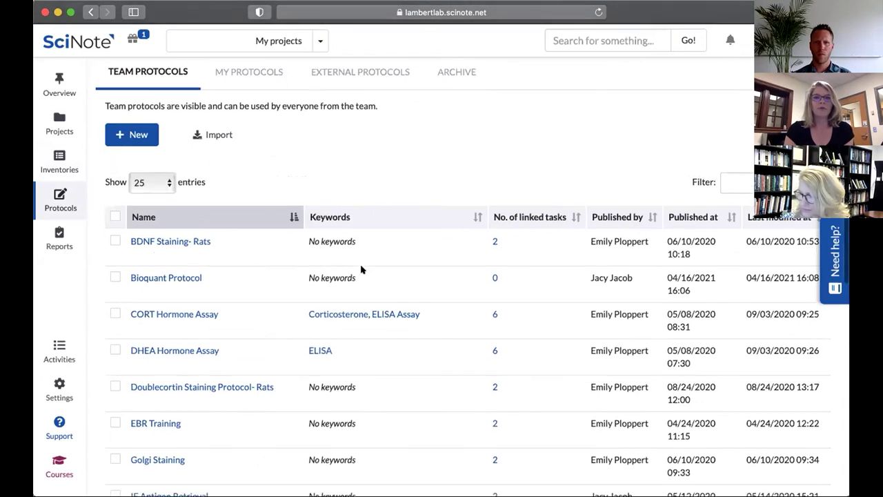
{"action": "scroll", "coordinate": [361, 269], "scroll_direction": "down", "scroll_amount": 1}
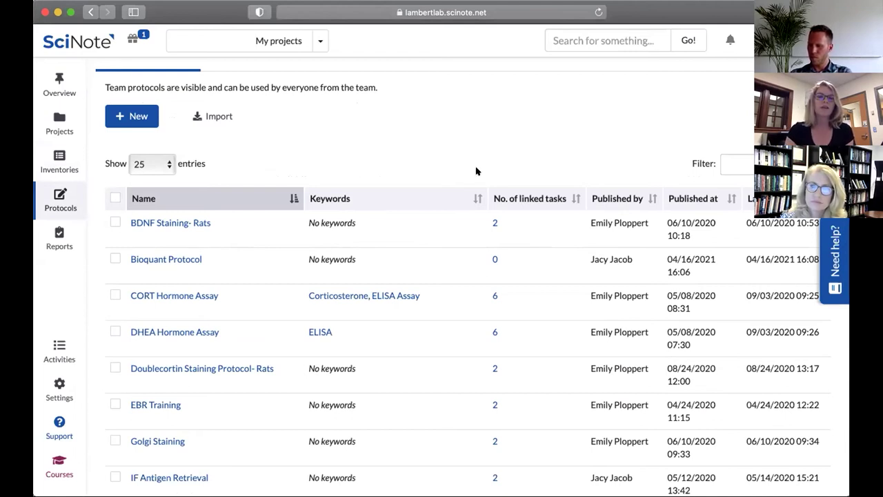
{"action": "scroll", "coordinate": [448, 133], "scroll_direction": "down", "scroll_amount": 1}
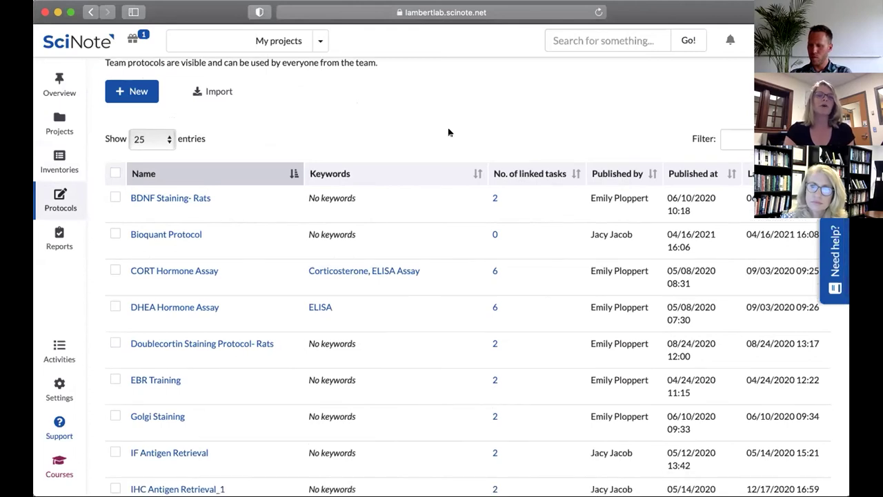
{"action": "scroll", "coordinate": [449, 133], "scroll_direction": "down", "scroll_amount": 5}
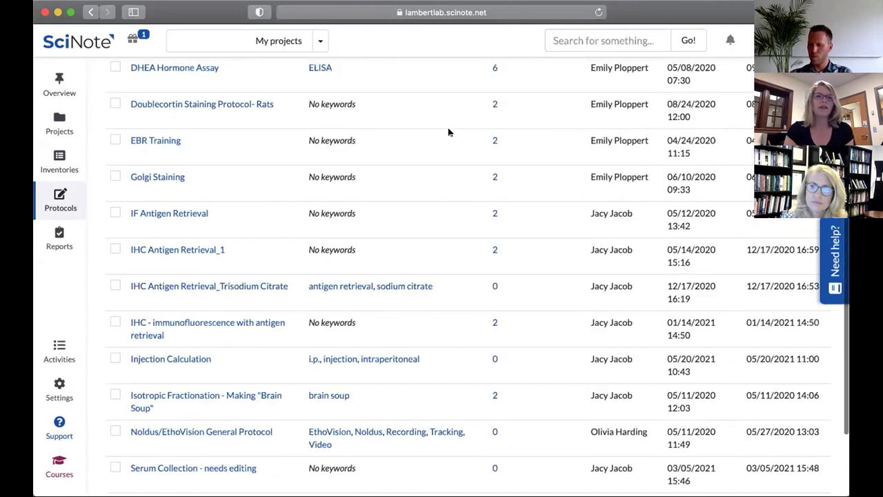
{"action": "scroll", "coordinate": [449, 133], "scroll_direction": "up", "scroll_amount": 3}
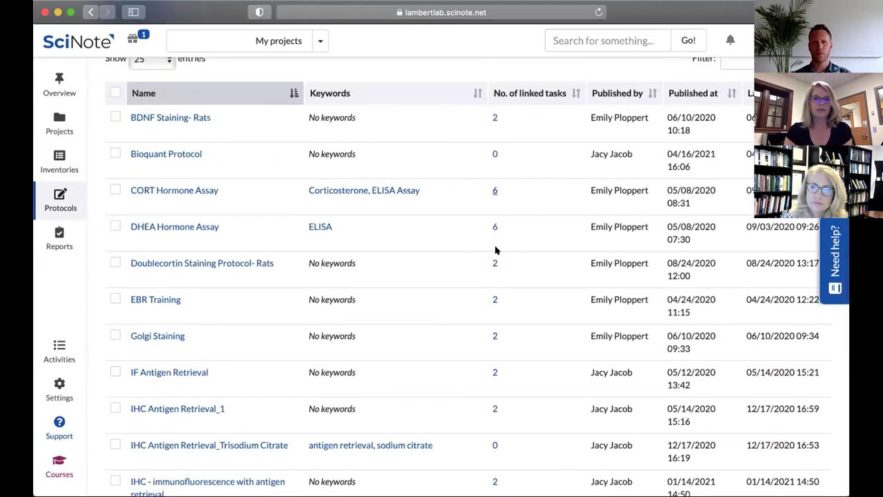
{"action": "scroll", "coordinate": [467, 270], "scroll_direction": "down", "scroll_amount": 4}
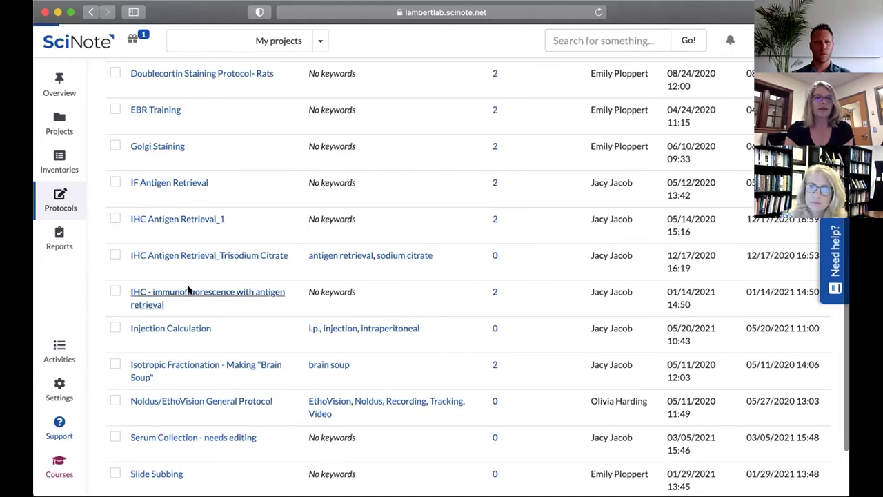
Preview 'IHC - immunofluorescence with antigen retrieval' and read its Supplies and antigen retrieval steps.
{"action": "left_click", "coordinate": [187, 291]}
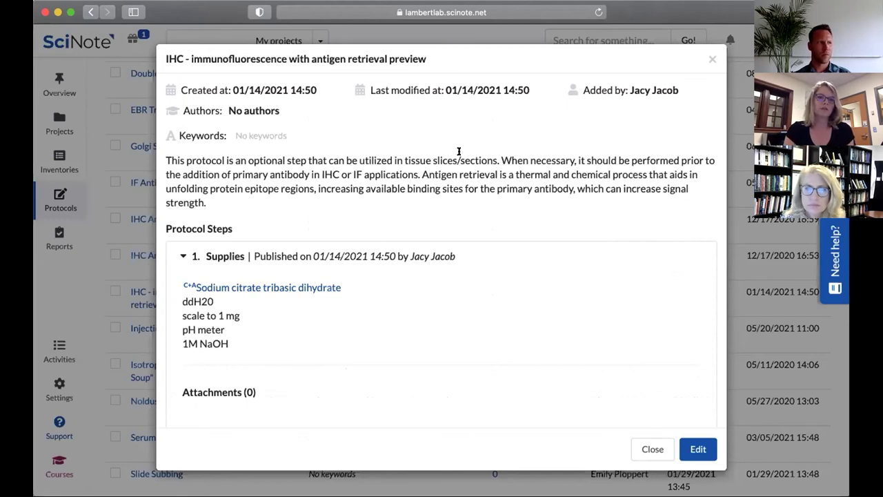
{"action": "scroll", "coordinate": [449, 171], "scroll_direction": "up", "scroll_amount": 1}
{"action": "scroll", "coordinate": [448, 172], "scroll_direction": "down", "scroll_amount": 5}
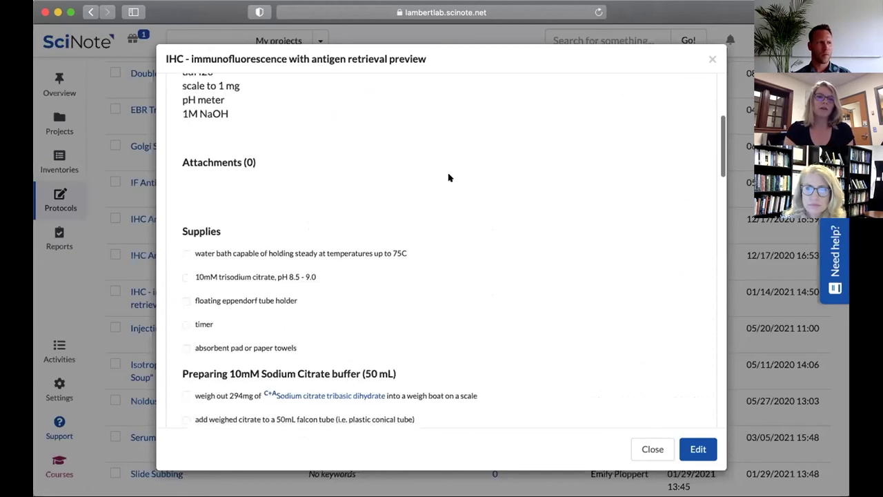
{"action": "scroll", "coordinate": [366, 155], "scroll_direction": "down", "scroll_amount": 3}
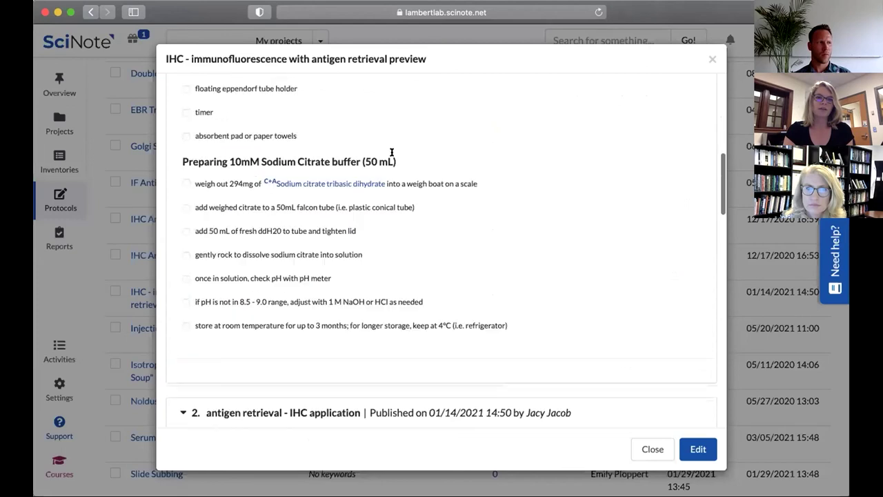
{"action": "scroll", "coordinate": [392, 152], "scroll_direction": "down", "scroll_amount": 4}
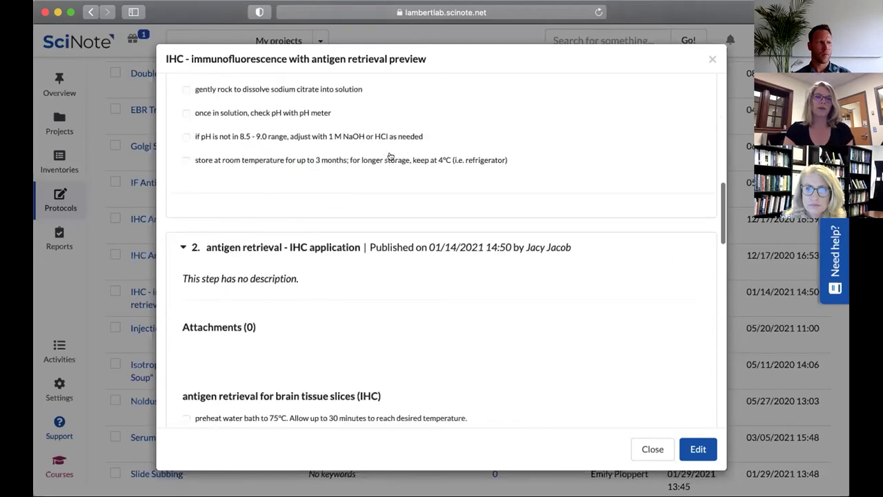
{"action": "scroll", "coordinate": [391, 158], "scroll_direction": "down", "scroll_amount": 4}
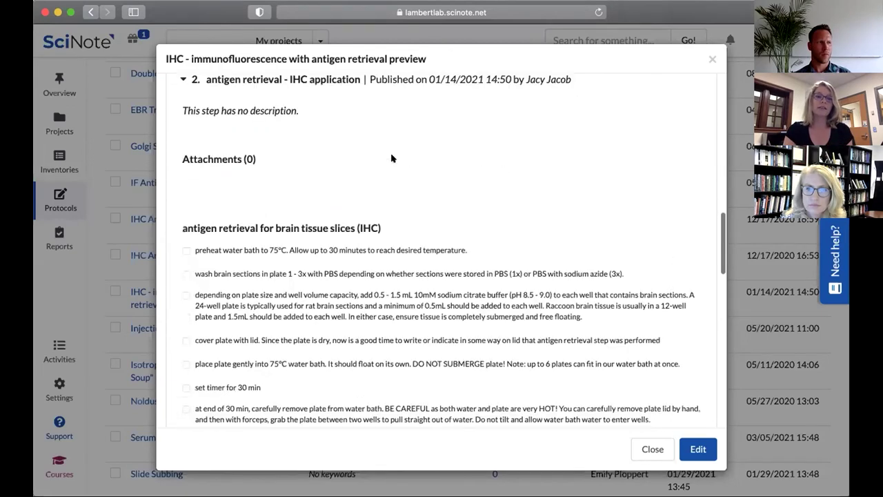
Close the preview and scroll the protocols list down to Uncertainty Task.
{"action": "left_click", "coordinate": [655, 449]}
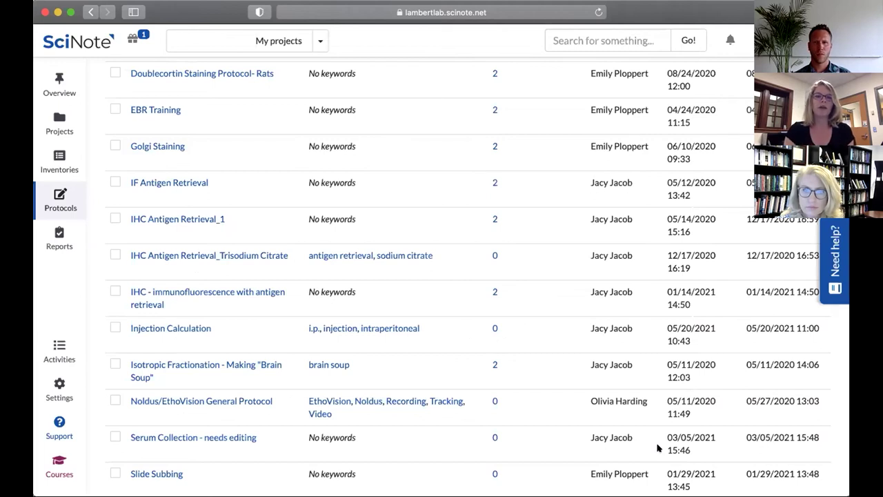
{"action": "scroll", "coordinate": [468, 326], "scroll_direction": "down", "scroll_amount": 3}
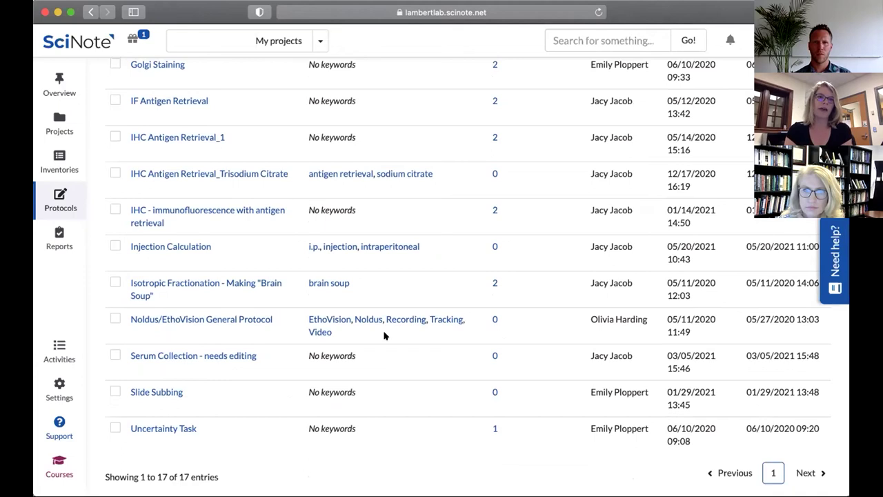
Show the Projects overview with four folders plus Tufts Collaboration and NIMH Grant 2019.
{"action": "left_click", "coordinate": [56, 132]}
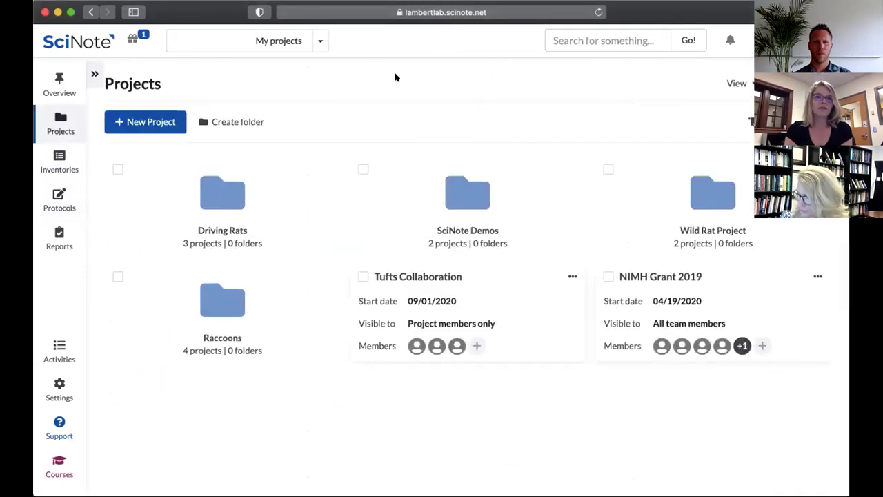